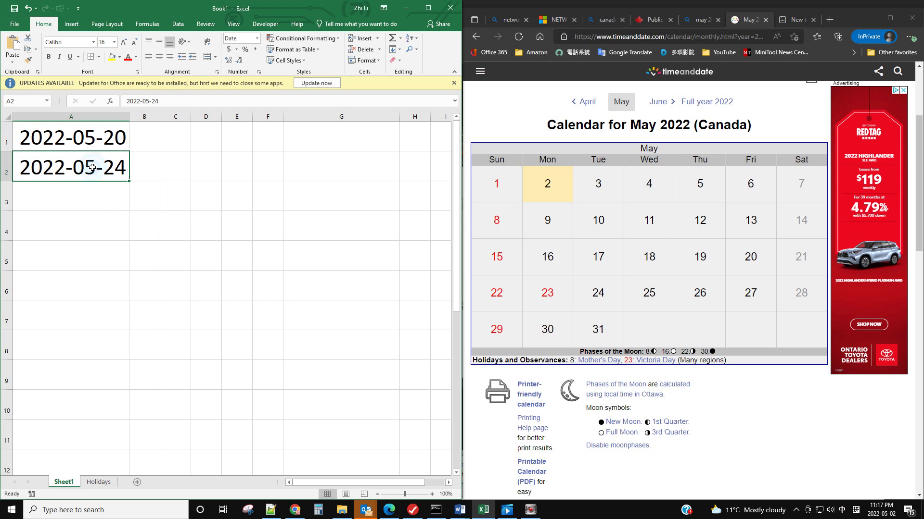
- Compare the dates in A1 and A2 with the May 2022 calendar and review the dates listed on the Holidays sheet
{"action": "left_click", "coordinate": [93, 143]}
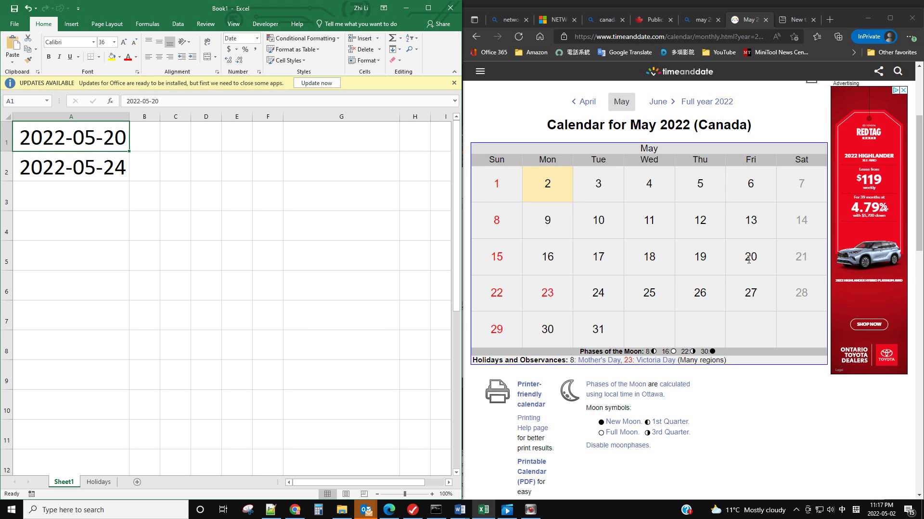
{"action": "left_click", "coordinate": [67, 170]}
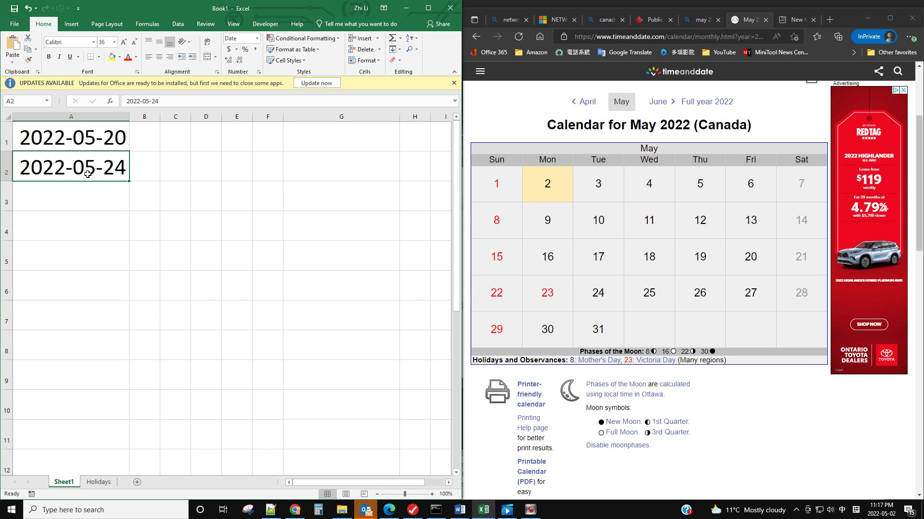
{"action": "left_click", "coordinate": [596, 295]}
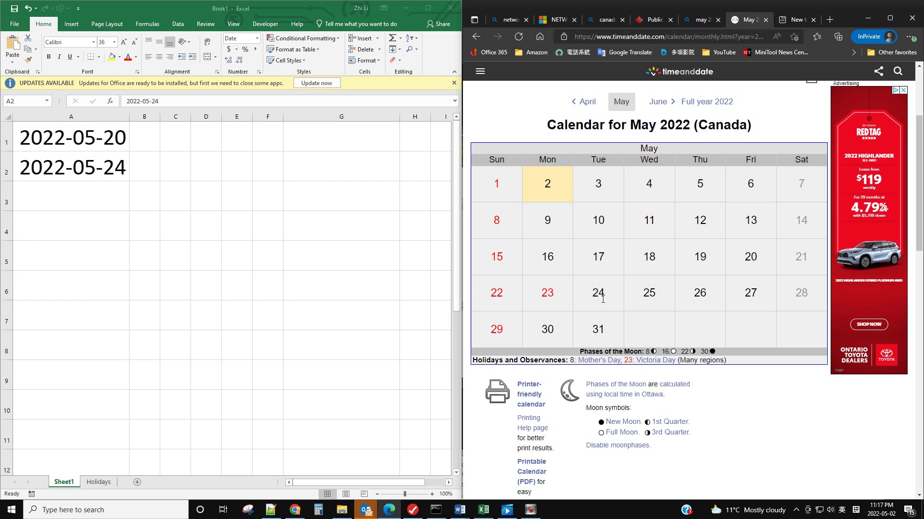
{"action": "double_click", "coordinate": [746, 259]}
{"action": "double_click", "coordinate": [546, 292]}
{"action": "double_click", "coordinate": [598, 295]}
{"action": "left_click", "coordinate": [610, 303]}
{"action": "left_click", "coordinate": [97, 482]}
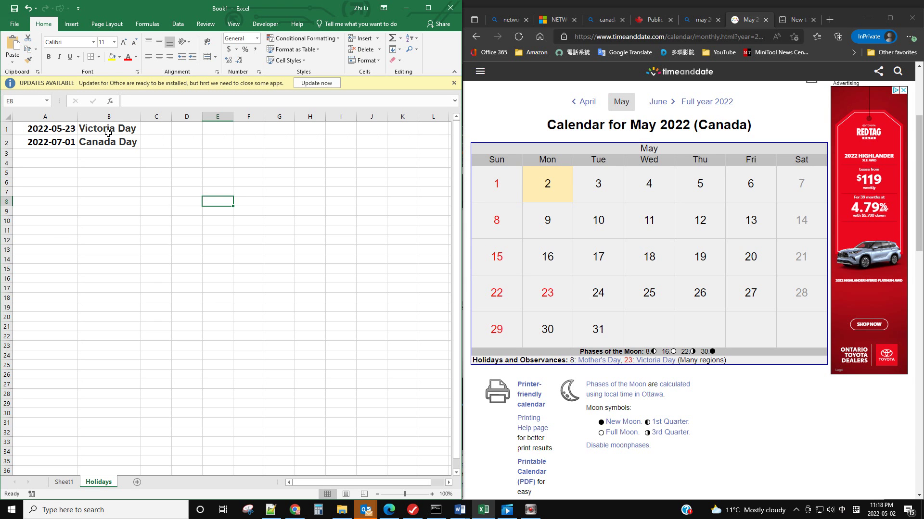
{"action": "left_click", "coordinate": [64, 482]}
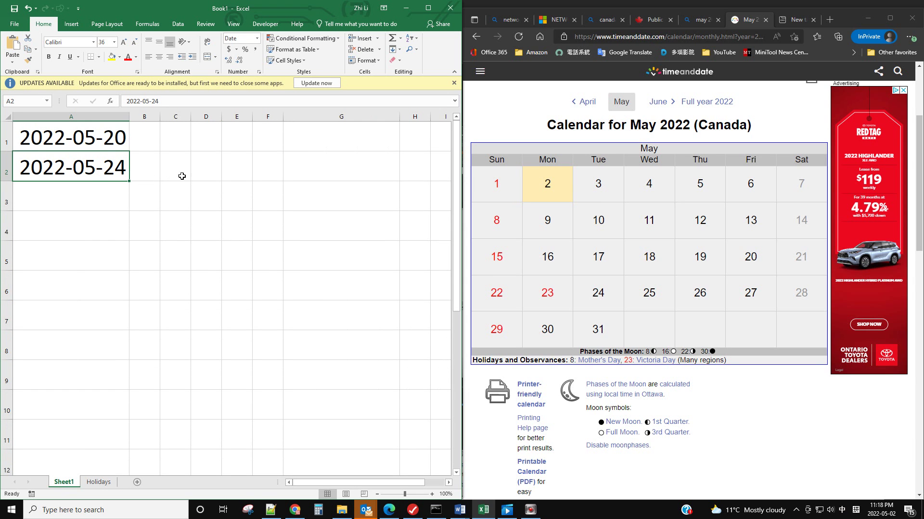
- Widen column D and start a NETWORKDAYS formula in cell D2
{"action": "left_click", "coordinate": [205, 170]}
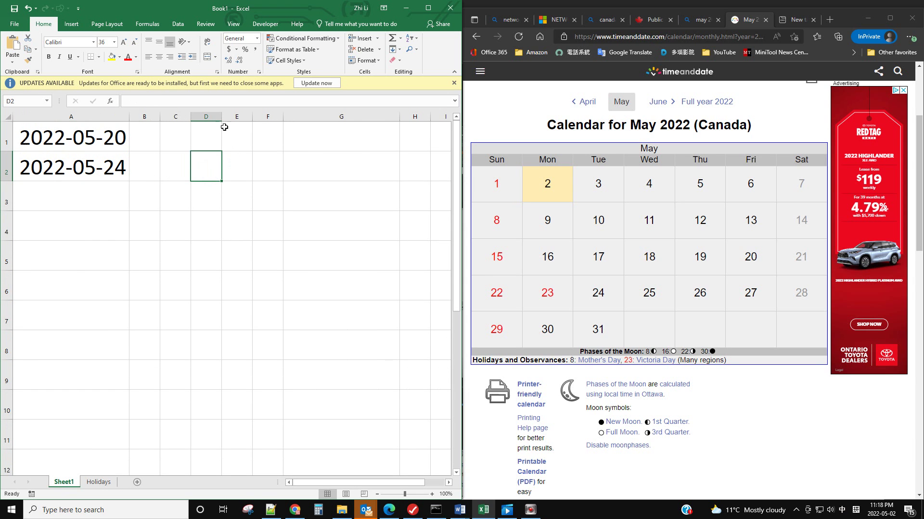
{"action": "left_click_drag", "start_coordinate": [221, 117], "coordinate": [288, 117]}
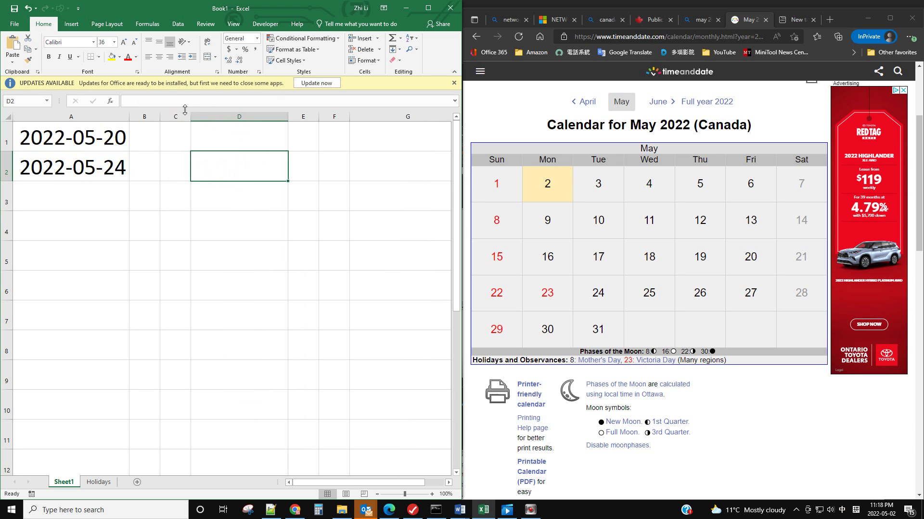
{"action": "left_click", "coordinate": [177, 102]}
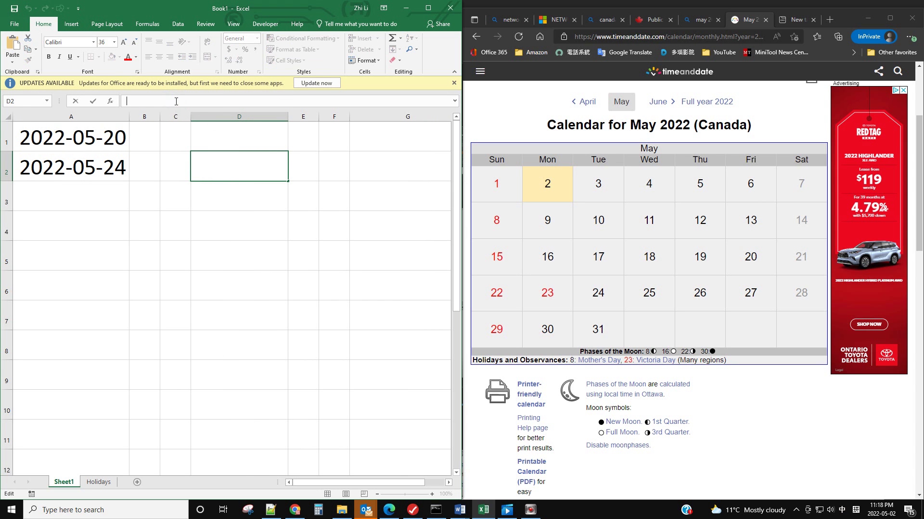
{"action": "left_click", "coordinate": [142, 101]}
{"action": "type", "text": "=netwo"}
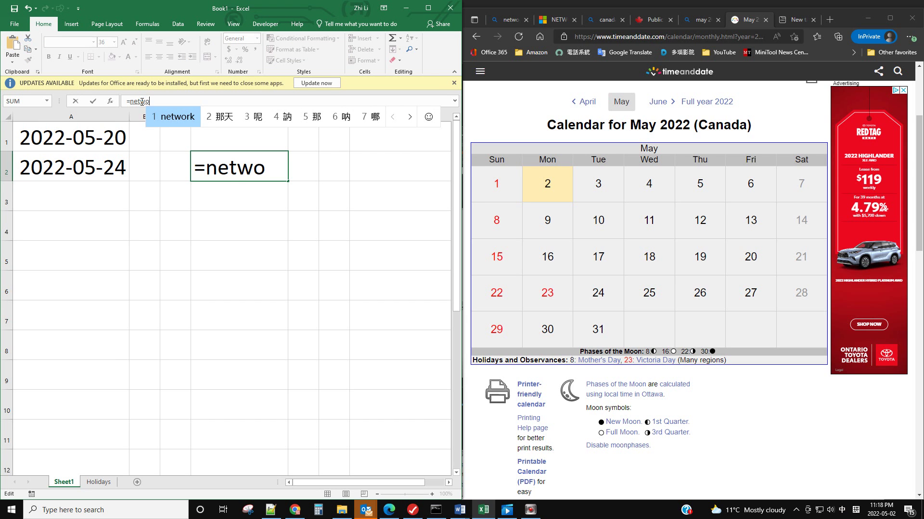
{"action": "key", "text": "shift"}
{"action": "double_click", "coordinate": [160, 100]}
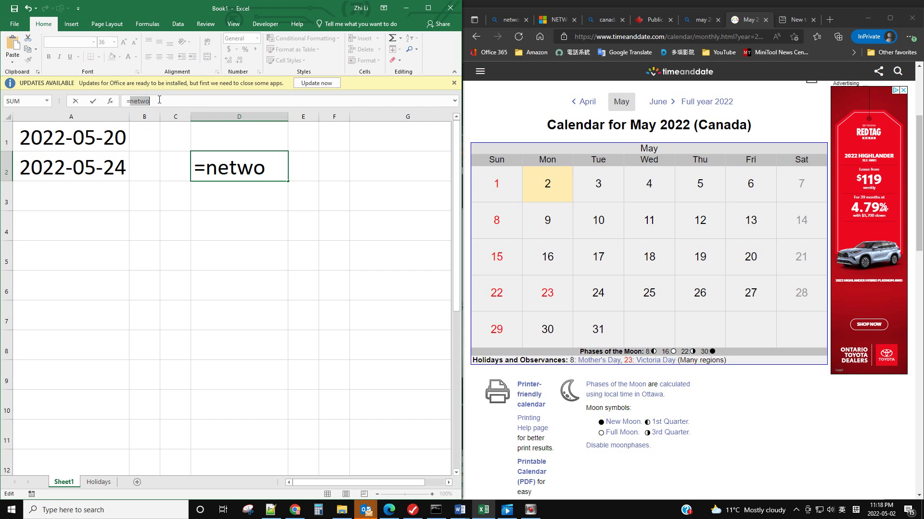
{"action": "type", "text": "net"}
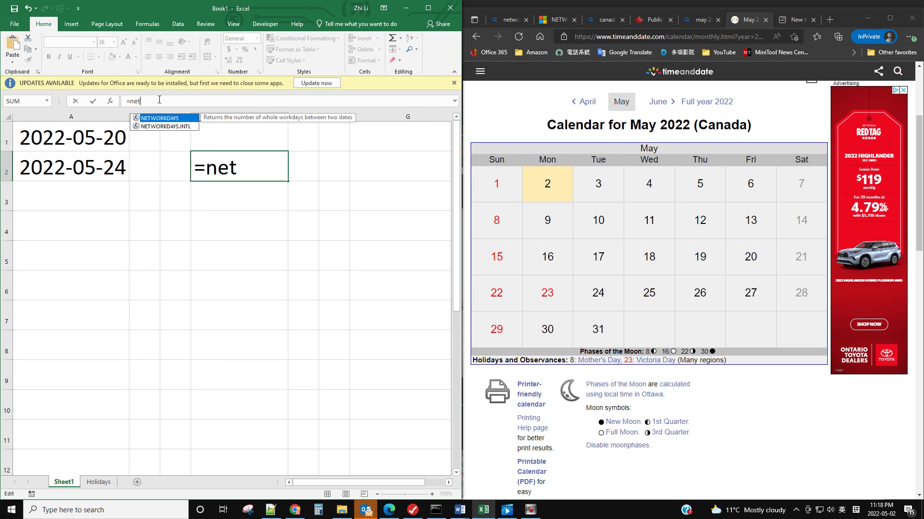
{"action": "type", "text": "wor"}
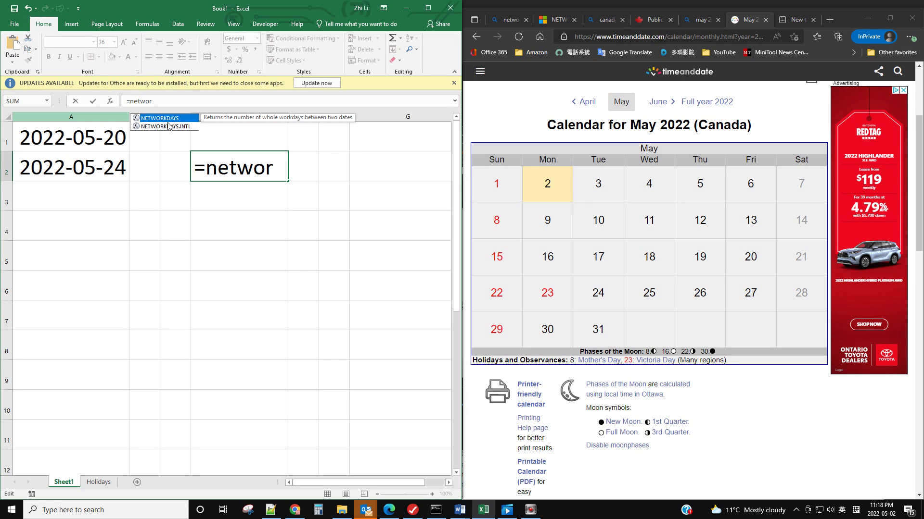
{"action": "type", "text": "kdays"}
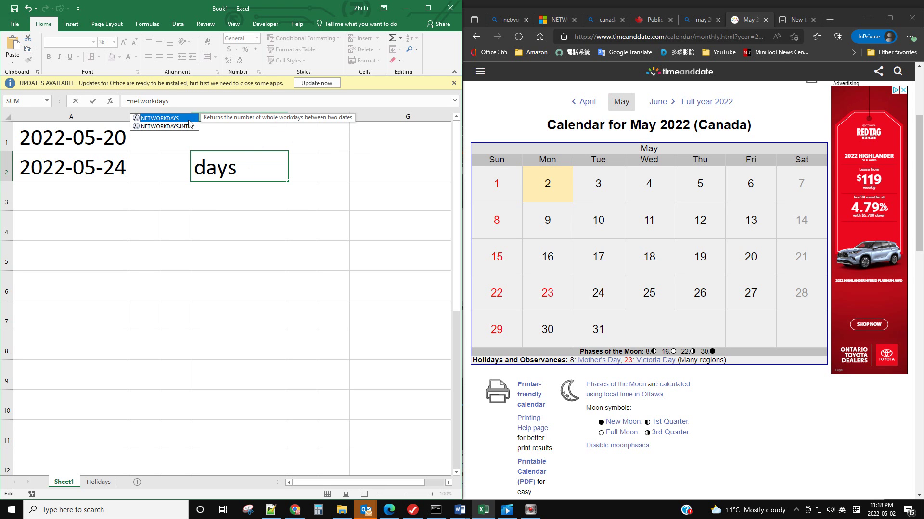
{"action": "double_click", "coordinate": [173, 119]}
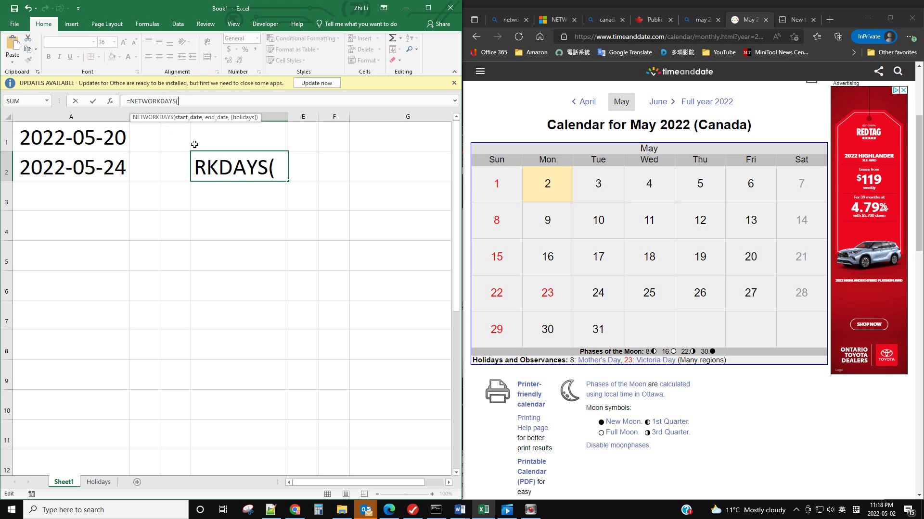
{"action": "left_click", "coordinate": [289, 117]}
{"action": "left_click", "coordinate": [284, 116]}
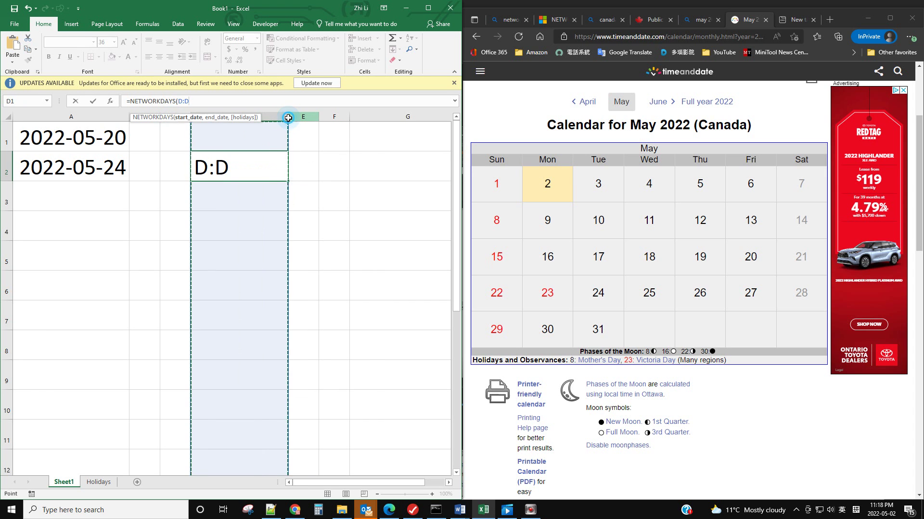
{"action": "left_click", "coordinate": [296, 116]}
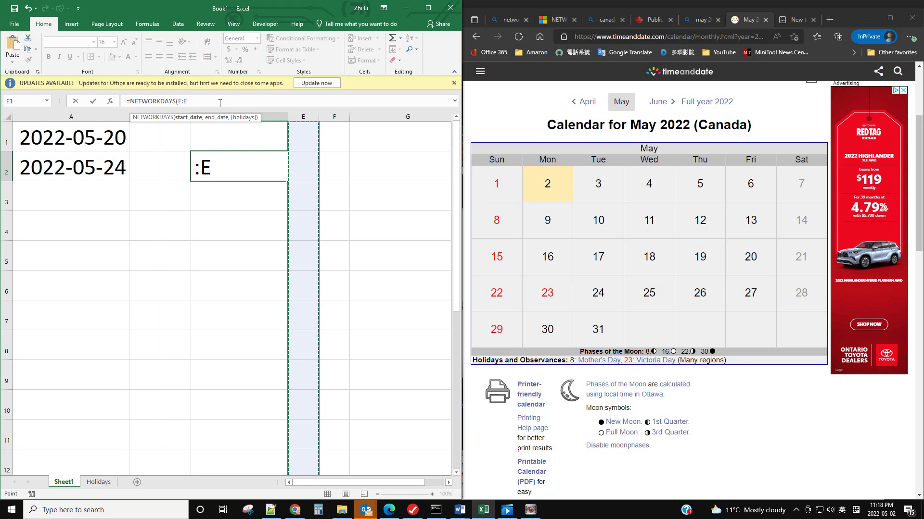
{"action": "key", "text": "BackSpace"}
{"action": "key", "text": "BackSpace"}
{"action": "key", "text": "BackSpace"}
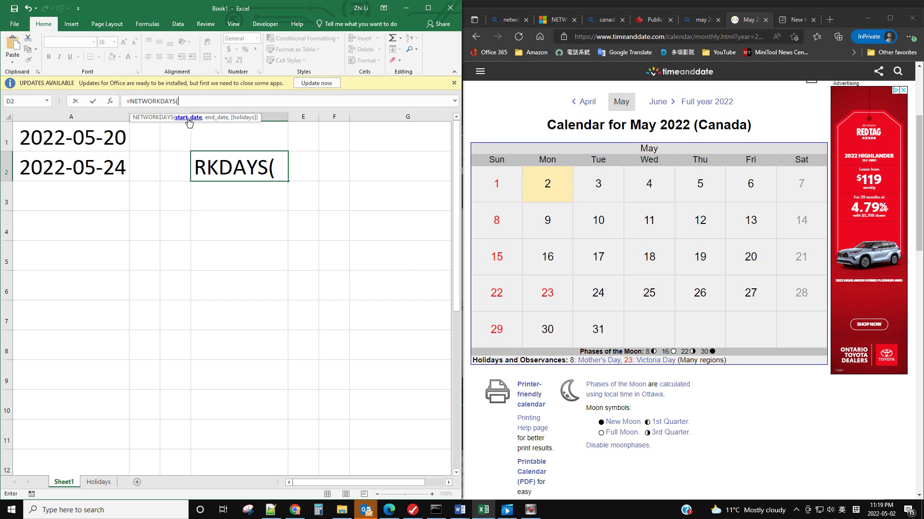
- Complete the D2 formula with A1 as start date and A2 as end date: =NETWORKDAYS(A1,A2)
{"action": "left_click", "coordinate": [63, 137]}
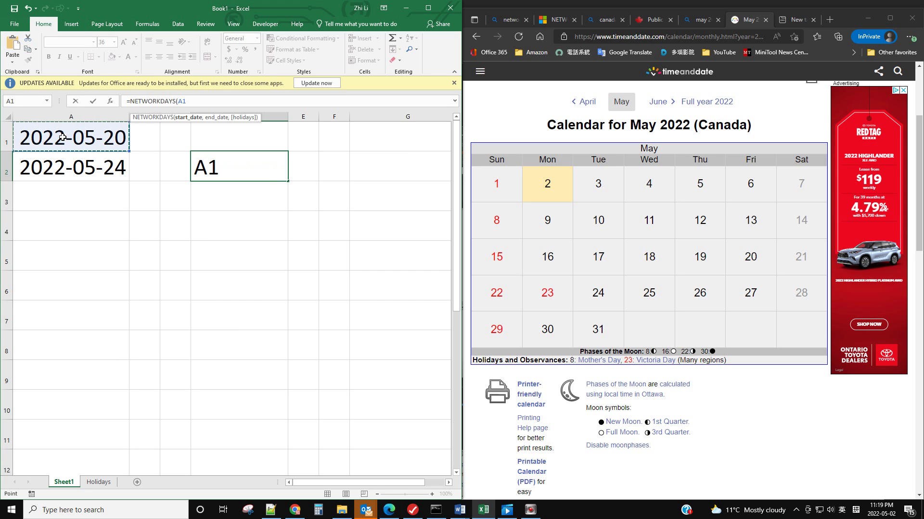
{"action": "type", "text": ","}
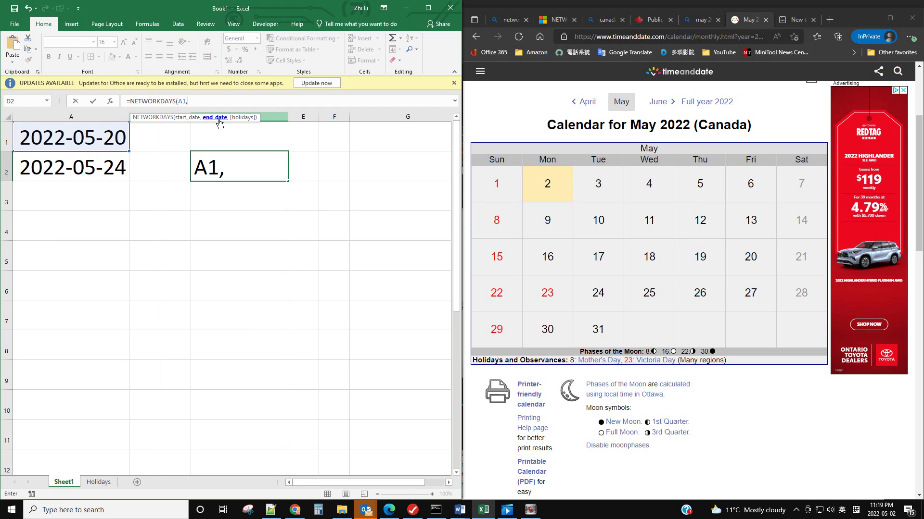
{"action": "left_click", "coordinate": [78, 167]}
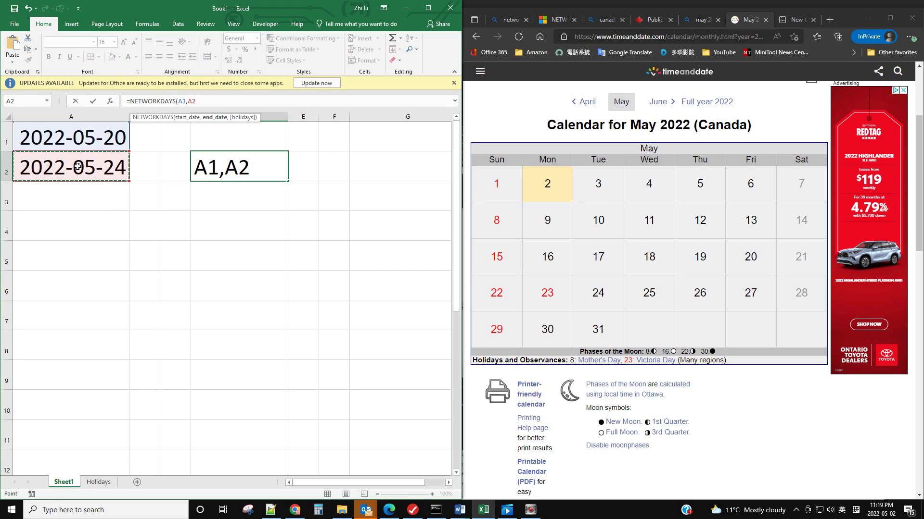
{"action": "type", "text": ")"}
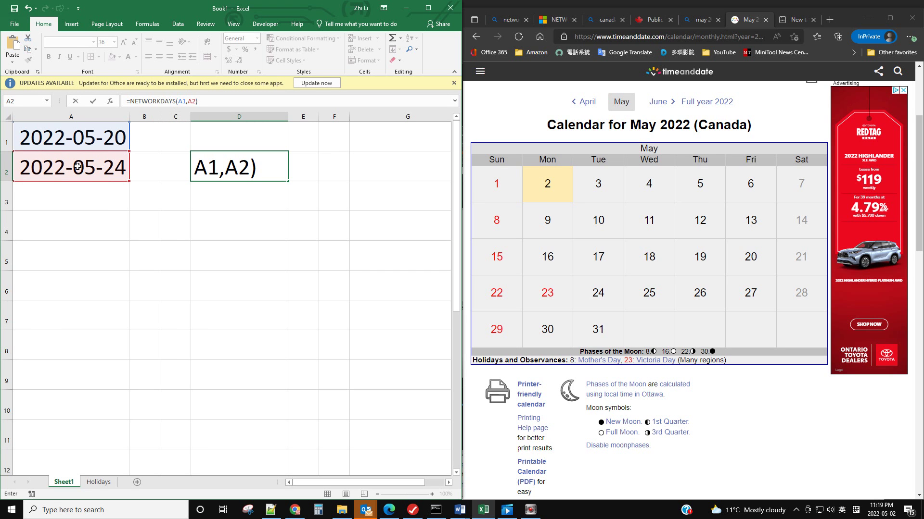
{"action": "key", "text": "Return"}
- Add the Holidays sheet's range A1:A2 as the holidays argument in D2: =NETWORKDAYS(A1,A2,Holidays!A1:A2)
{"action": "left_click", "coordinate": [241, 168]}
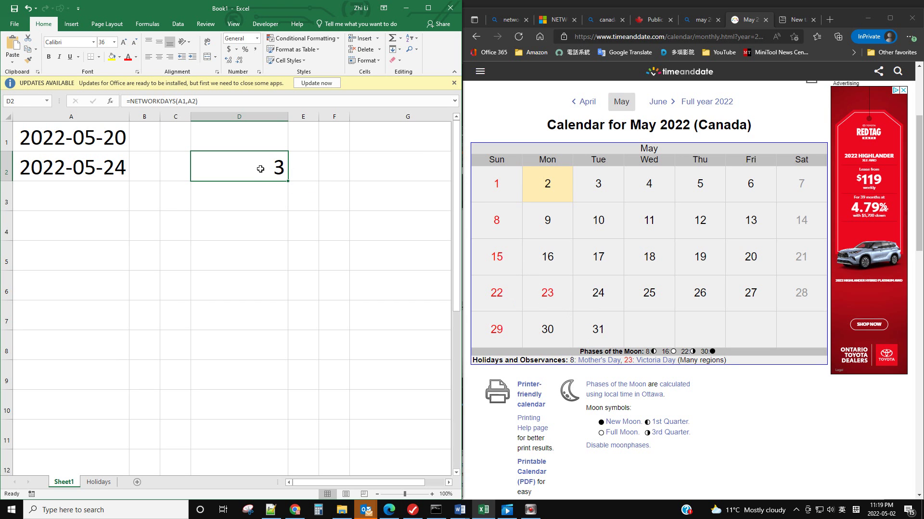
{"action": "left_click", "coordinate": [194, 100]}
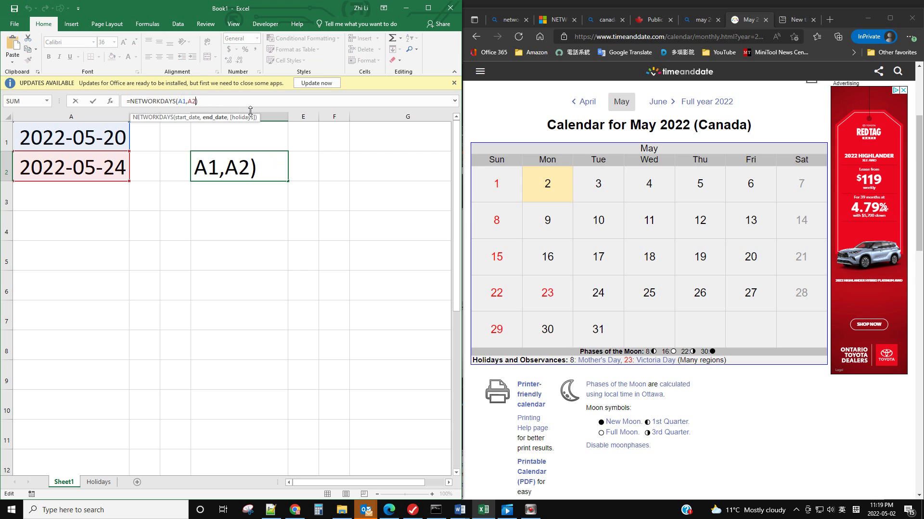
{"action": "type", "text": ","}
{"action": "left_click", "coordinate": [97, 482]}
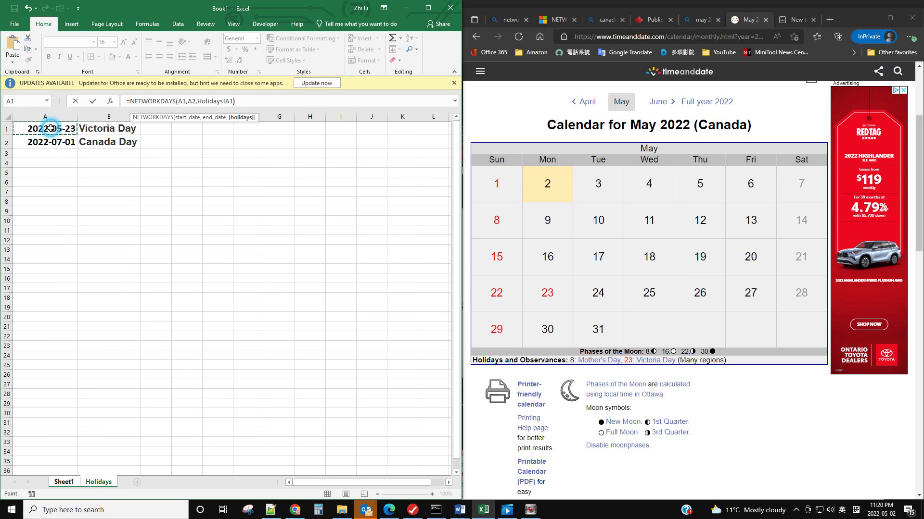
{"action": "left_click_drag", "start_coordinate": [48, 143], "coordinate": [49, 228]}
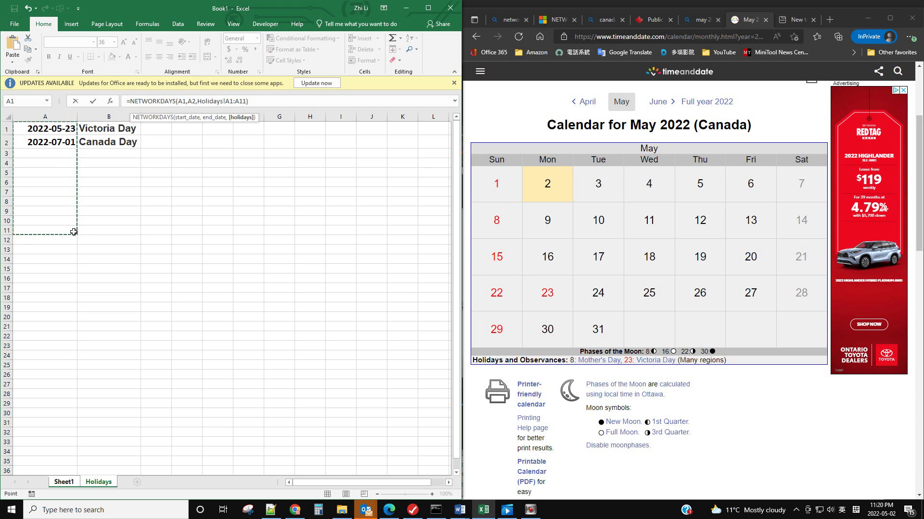
{"action": "left_click_drag", "start_coordinate": [51, 146], "coordinate": [53, 129]}
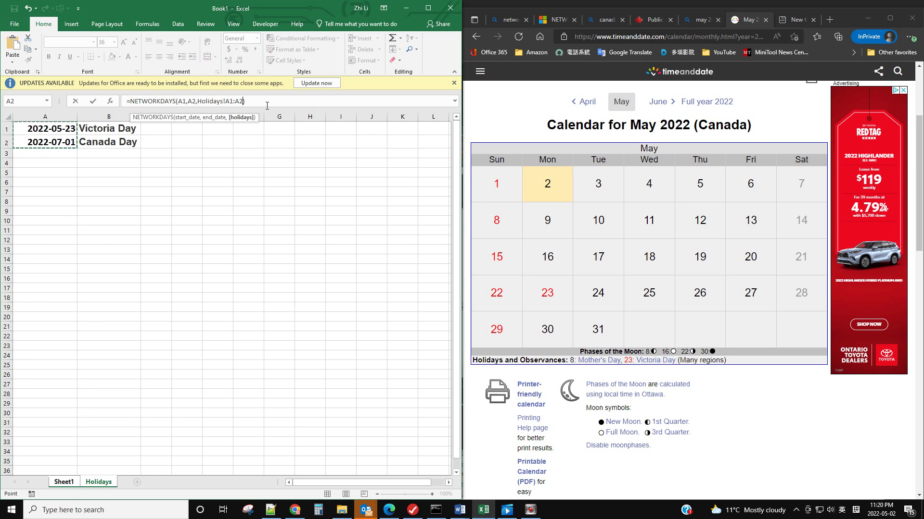
{"action": "key", "text": "Return"}
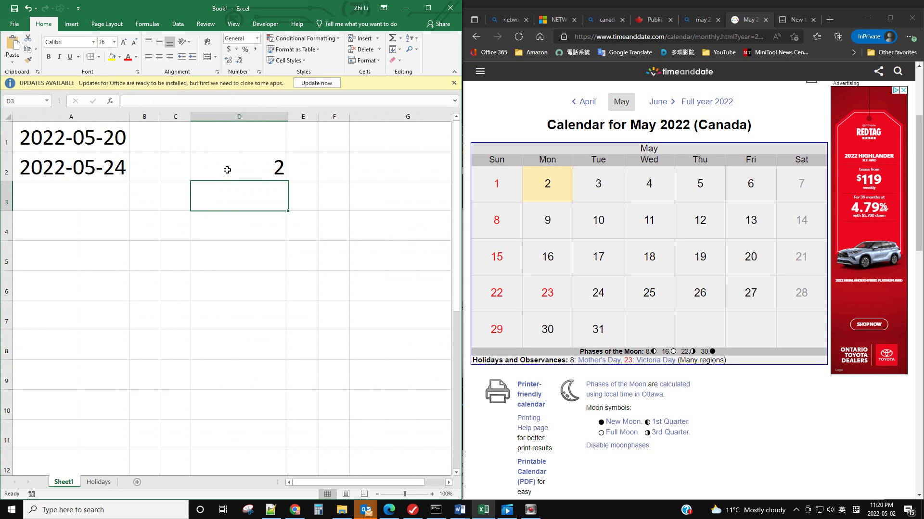
{"action": "left_click", "coordinate": [262, 168]}
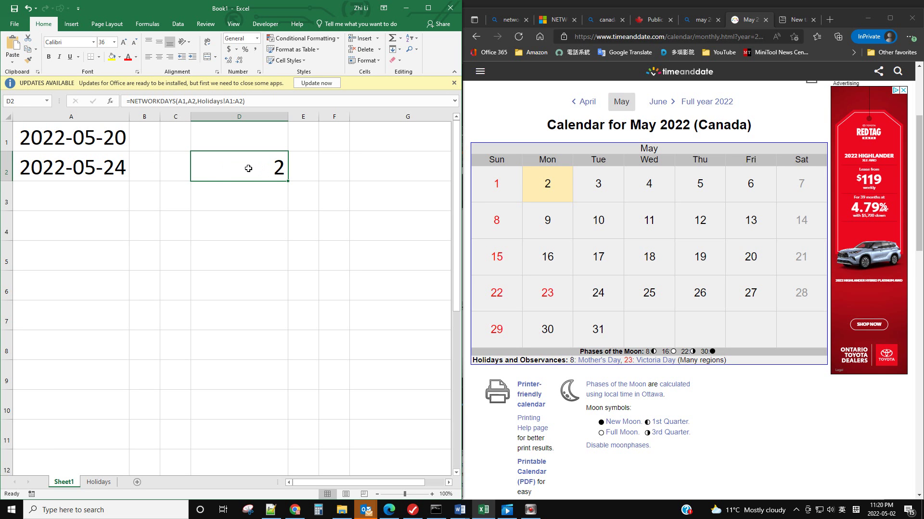
- Check in Format Cells that the dates in A1:A2 use the Date category, and accept the format
{"action": "left_click", "coordinate": [103, 140]}
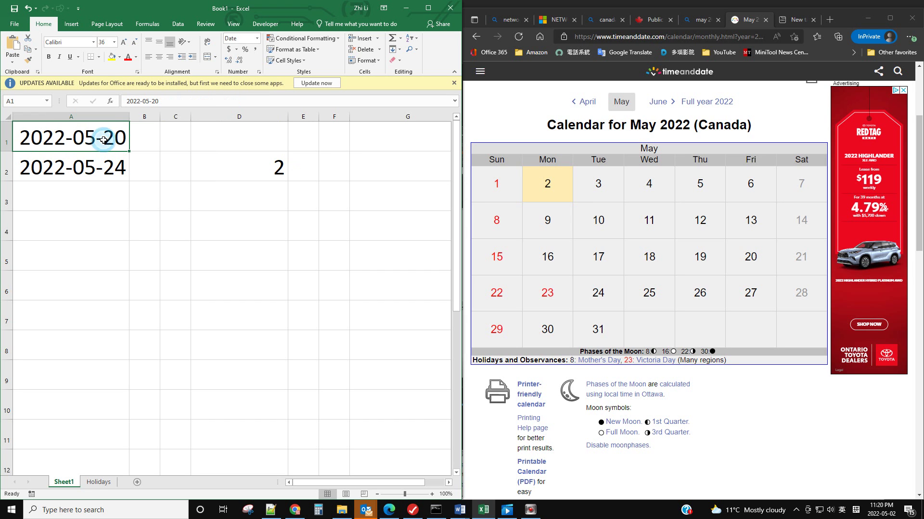
{"action": "left_click", "coordinate": [80, 162]}
{"action": "left_click", "coordinate": [91, 135]}
{"action": "left_click", "coordinate": [87, 169]}
{"action": "left_click", "coordinate": [93, 144]}
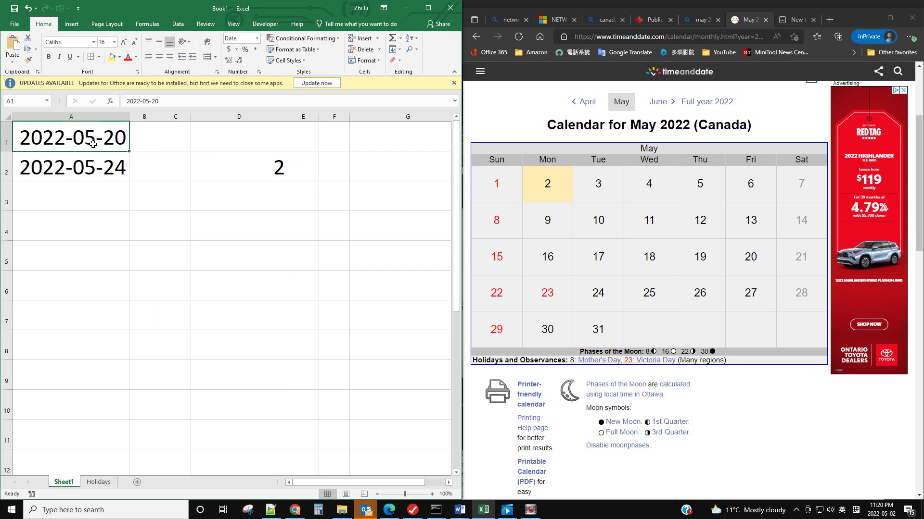
{"action": "left_click", "coordinate": [85, 171]}
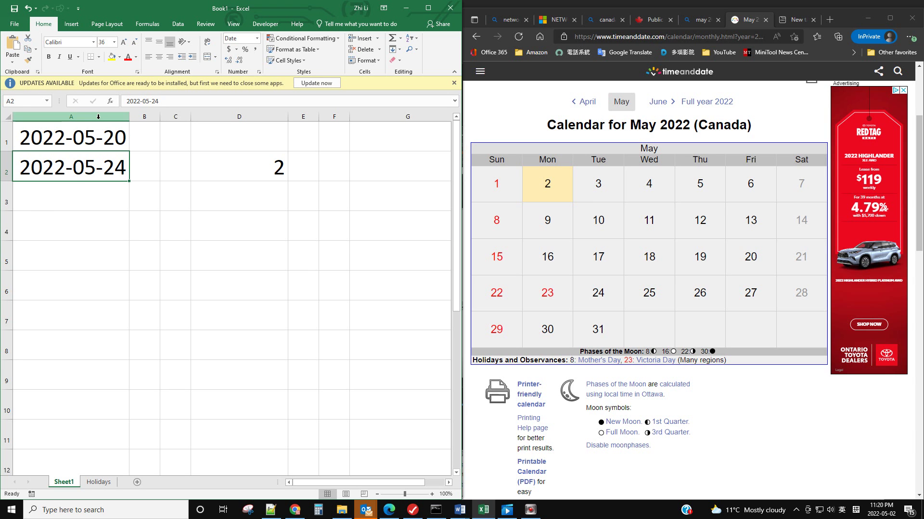
{"action": "left_click_drag", "start_coordinate": [92, 134], "coordinate": [92, 169]}
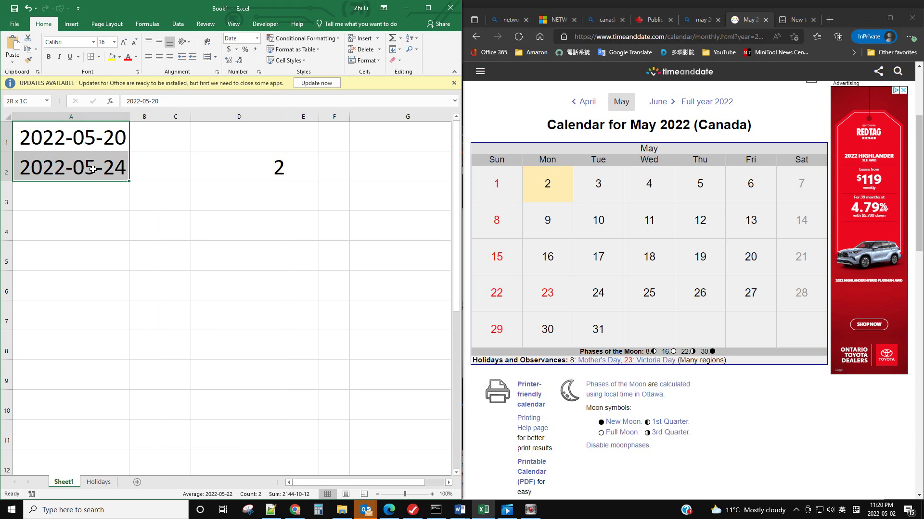
{"action": "left_click", "coordinate": [376, 61]}
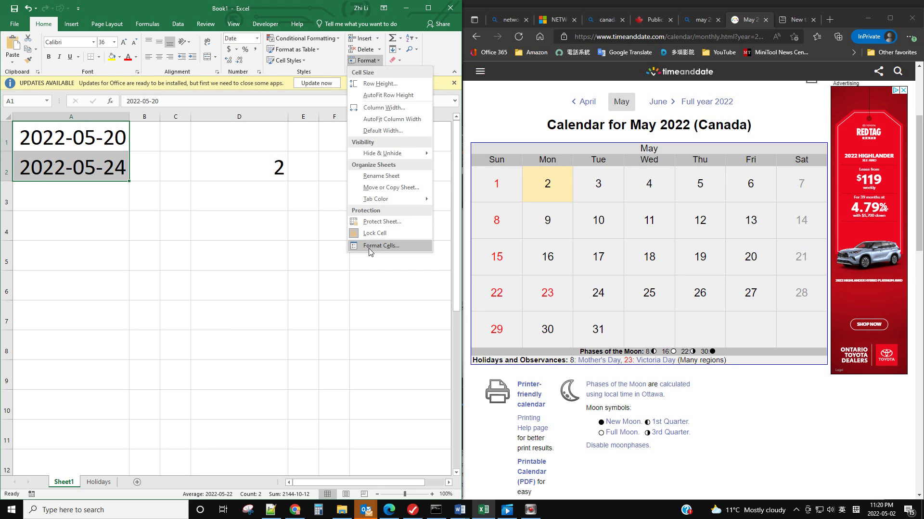
{"action": "left_click", "coordinate": [370, 249]}
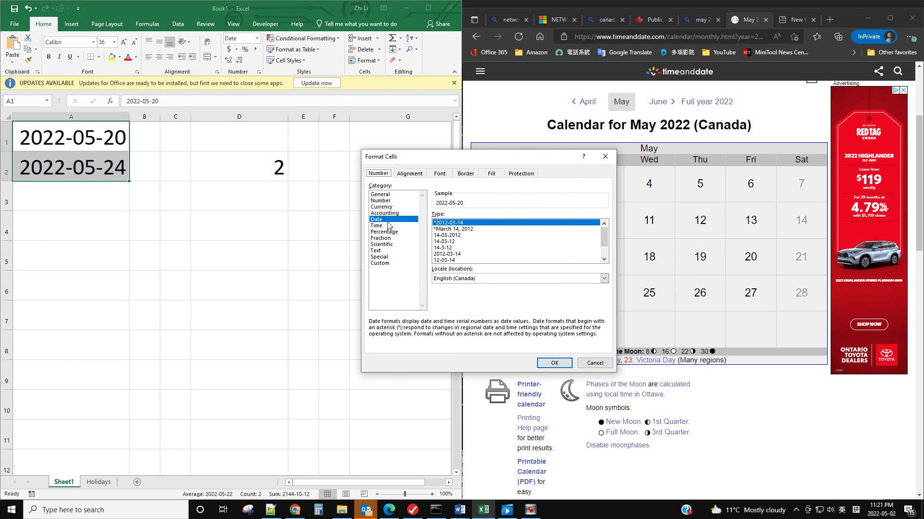
{"action": "left_click", "coordinate": [554, 364]}
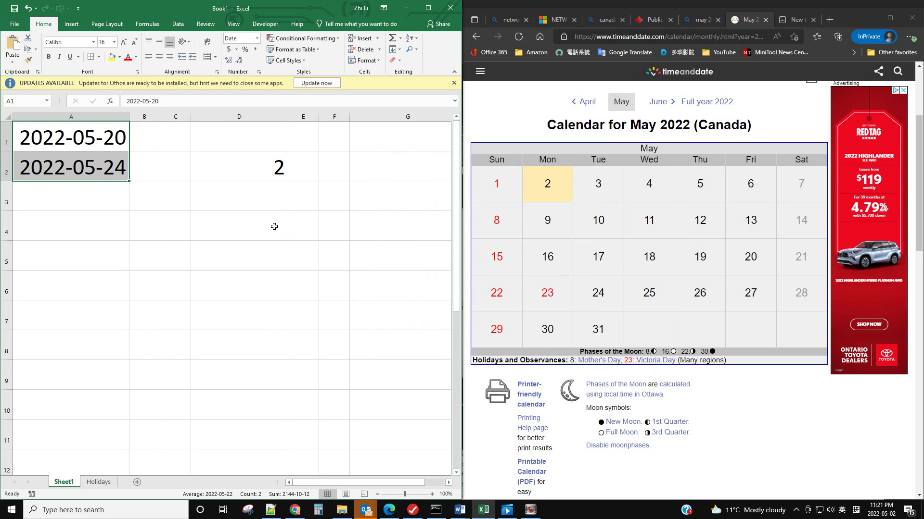